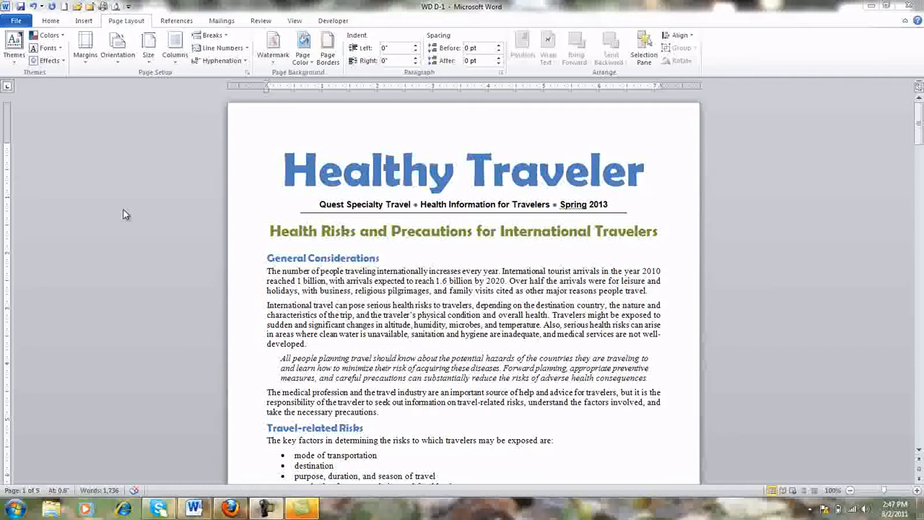
# Show the section number on the status bar.
pyautogui.rightClick(11, 494)
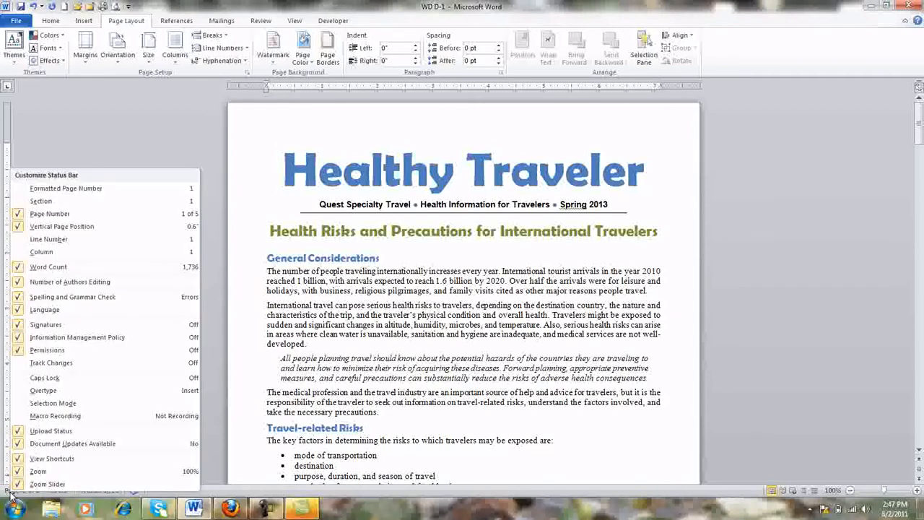
pyautogui.click(44, 203)
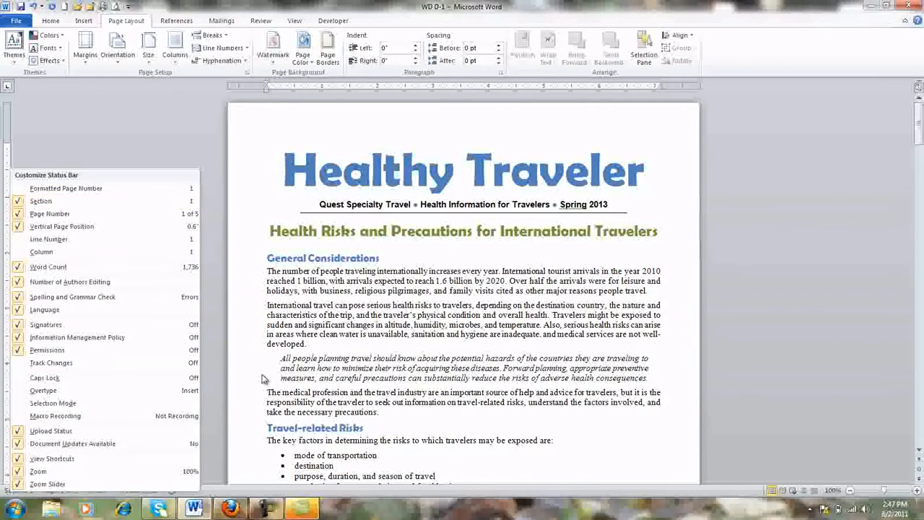
pyautogui.press('Escape')
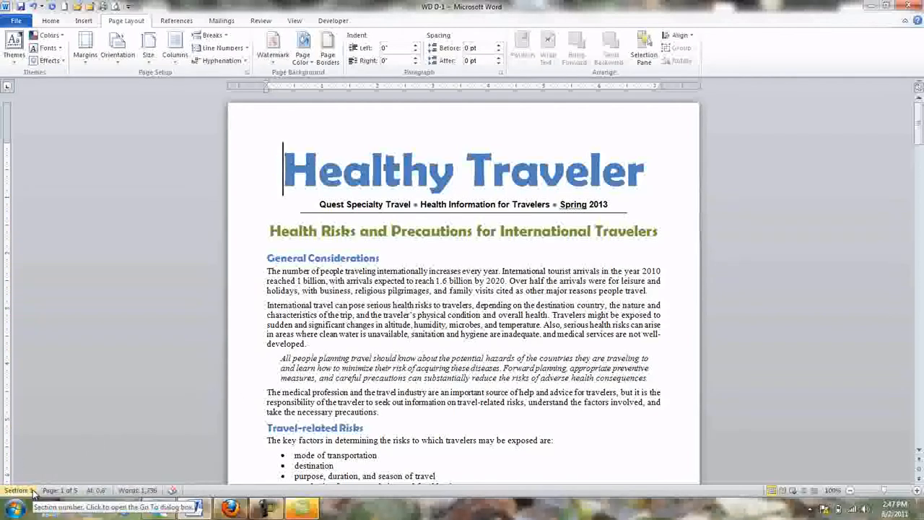
# Insert a Next Page section break before the "Medical Consultation Before Travel" heading.
pyautogui.scroll(-8, 358, 415)
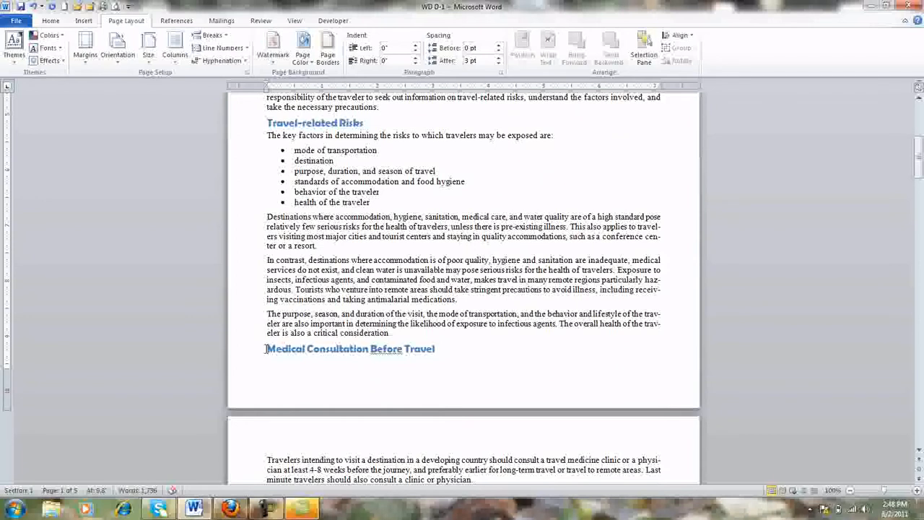
pyautogui.click(226, 38)
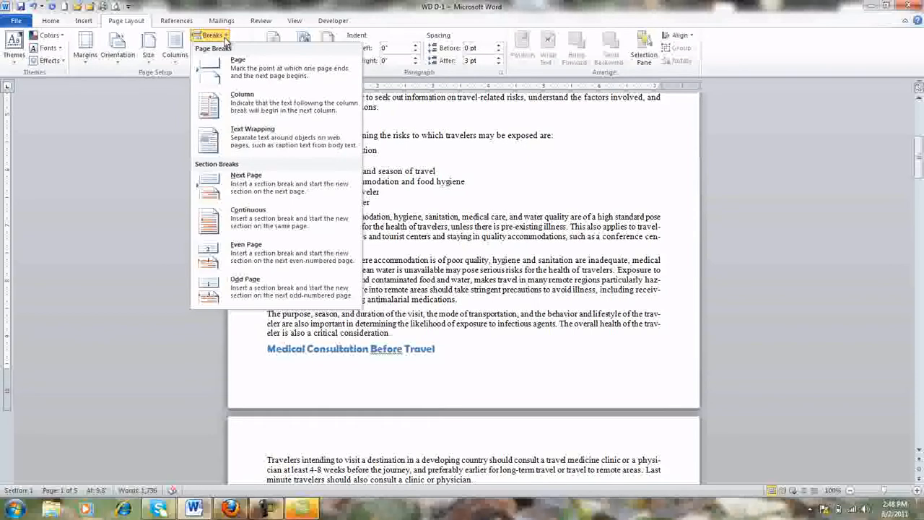
pyautogui.click(228, 185)
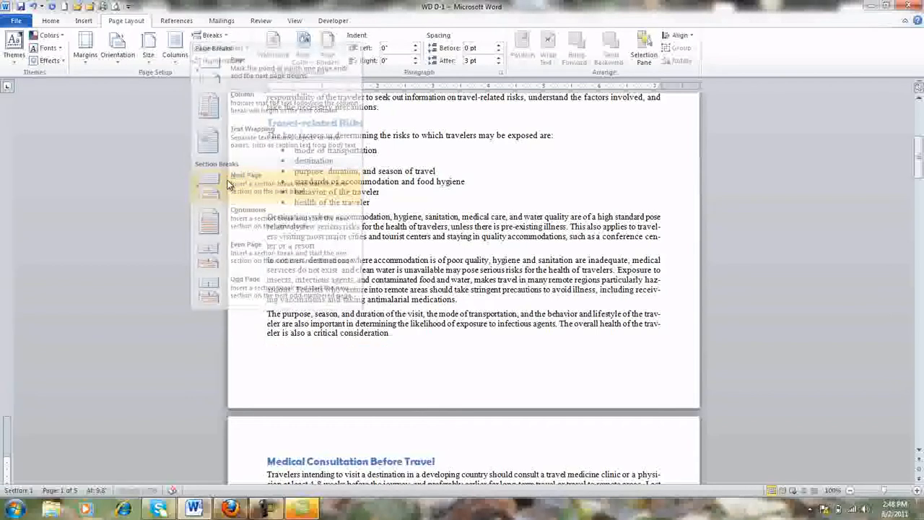
# Check which section the text on pages 1 and 2 belongs to.
pyautogui.click(427, 226)
pyautogui.scroll(-1, 427, 226)
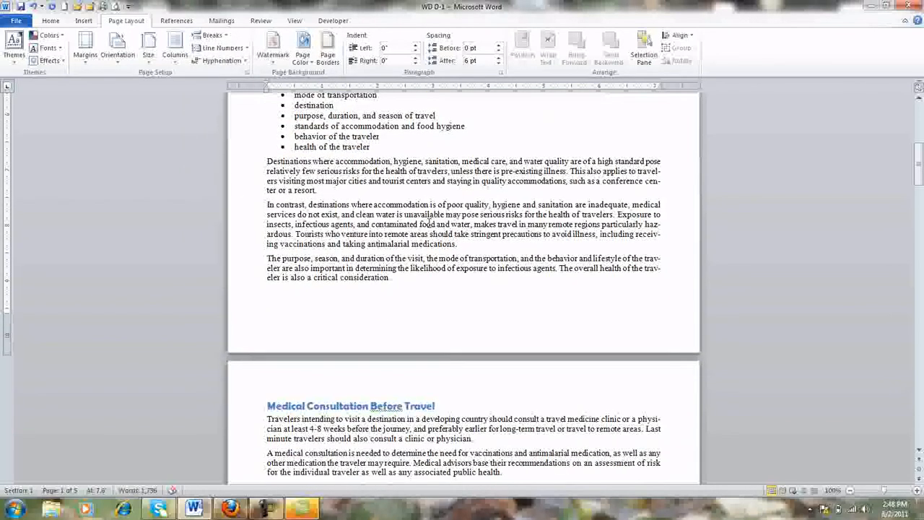
pyautogui.click(394, 448)
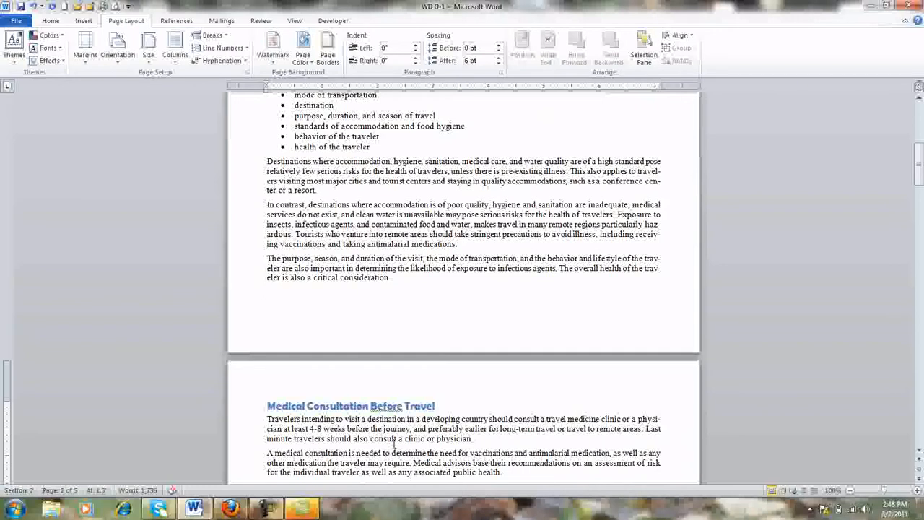
pyautogui.scroll(5, 394, 442)
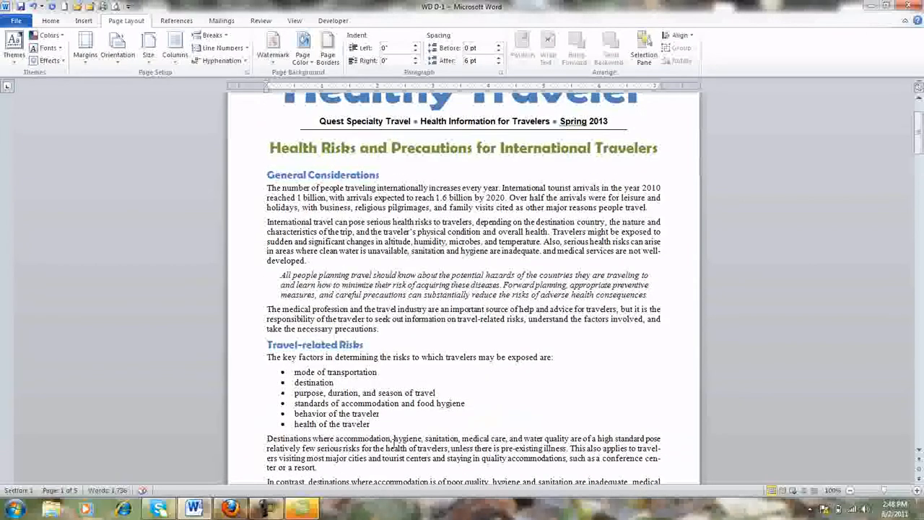
# Insert a Continuous section break before the "General Considerations" heading.
pyautogui.click(265, 174)
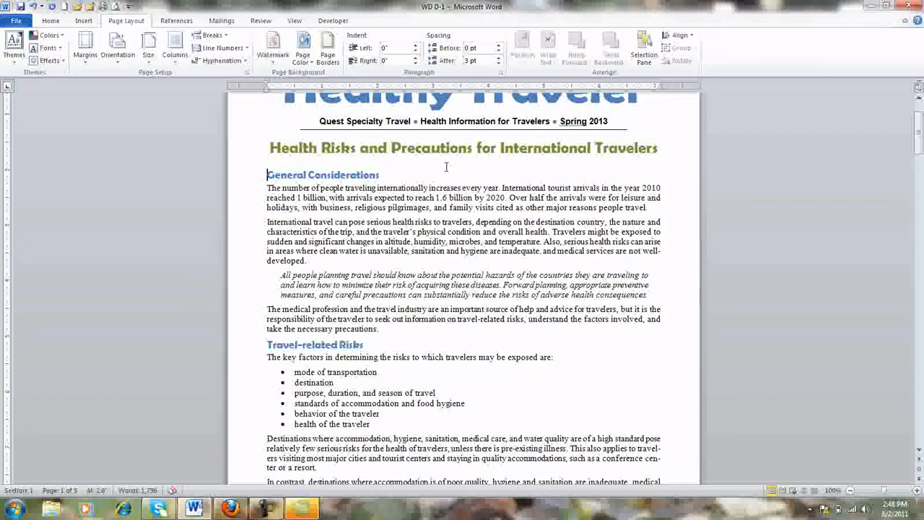
pyautogui.click(225, 38)
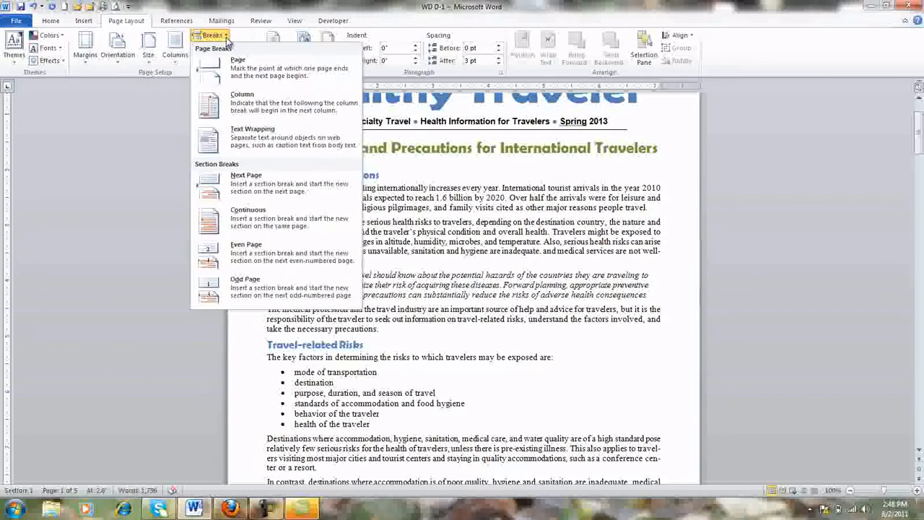
pyautogui.click(237, 220)
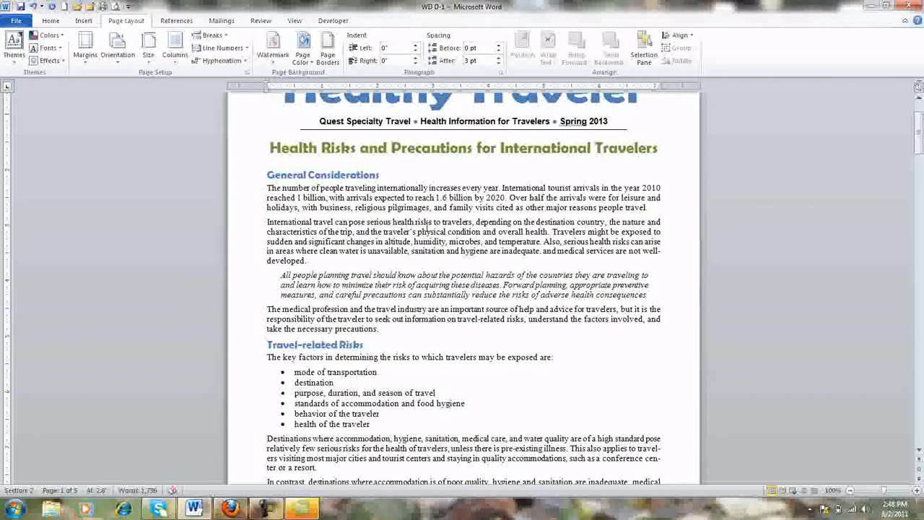
# Check the section numbers of the subtitle, first-page body text and page 2 heading.
pyautogui.click(494, 122)
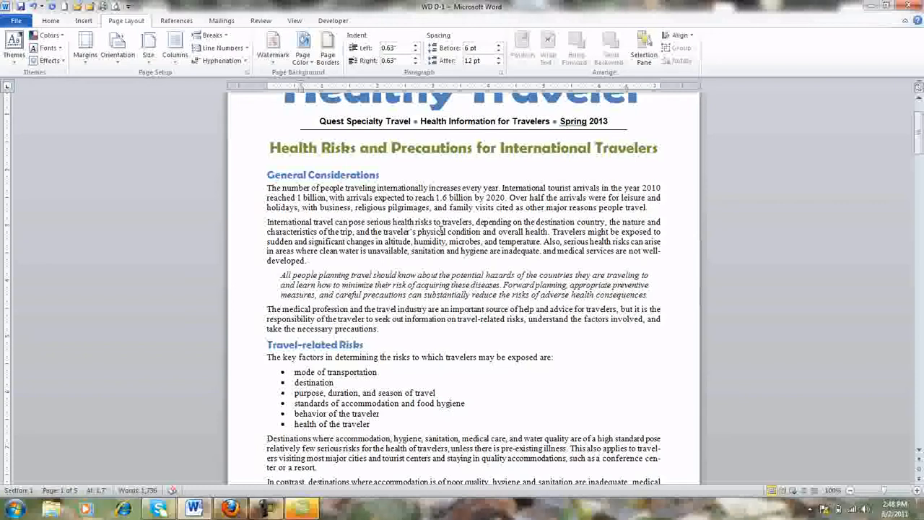
pyautogui.click(442, 232)
pyautogui.scroll(-12, 442, 232)
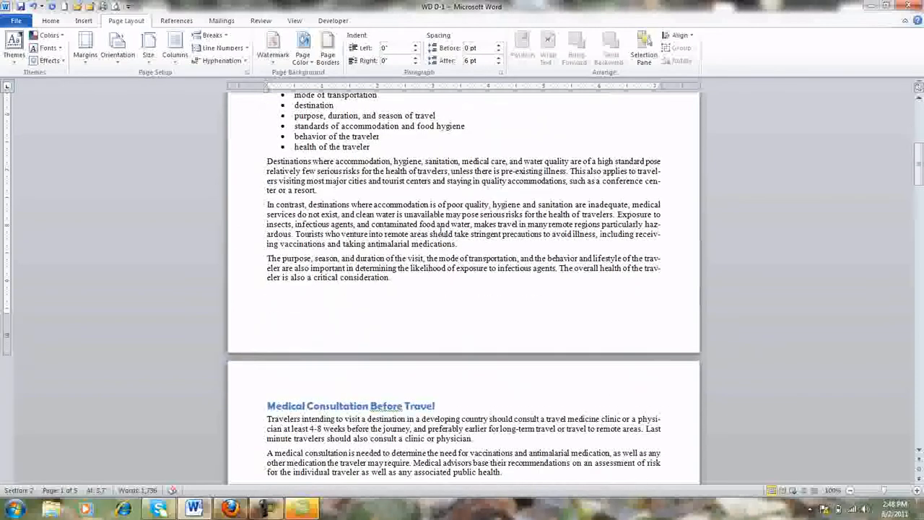
pyautogui.click(302, 268)
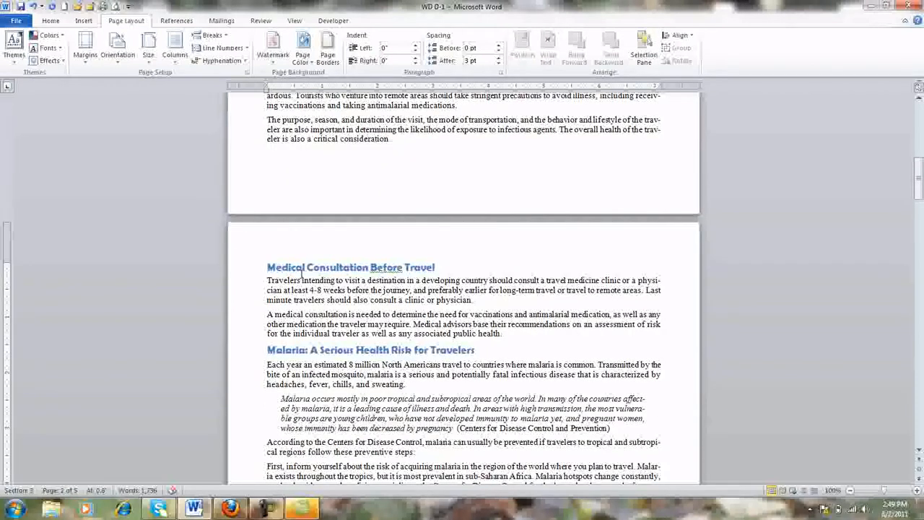
pyautogui.scroll(12, 330, 278)
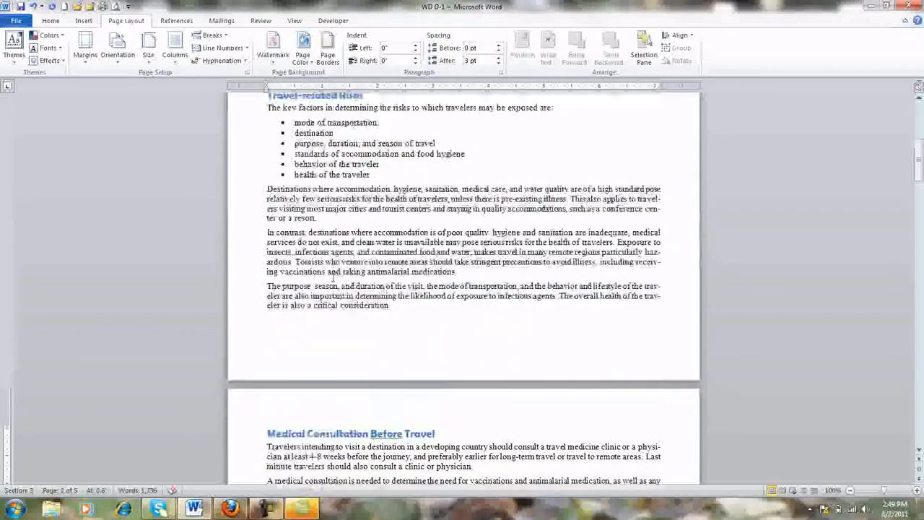
# Apply the Left column layout to the second section.
pyautogui.click(337, 275)
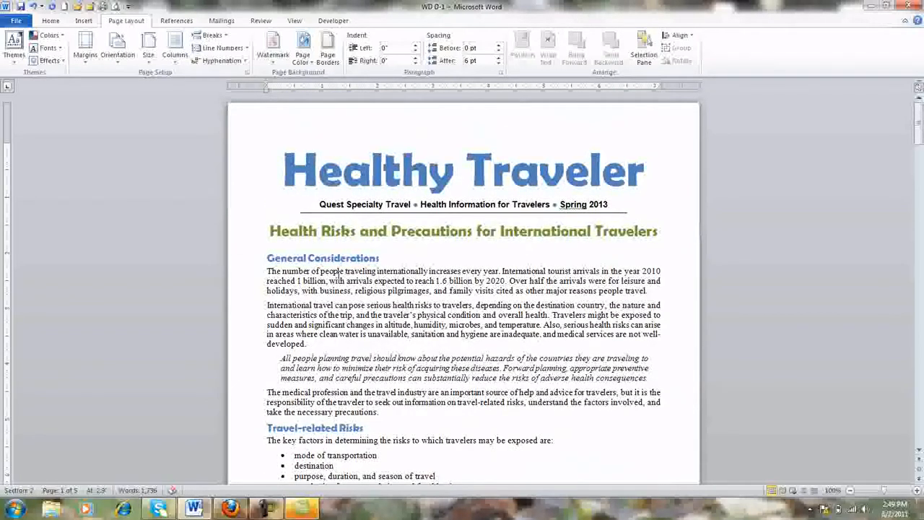
pyautogui.click(174, 59)
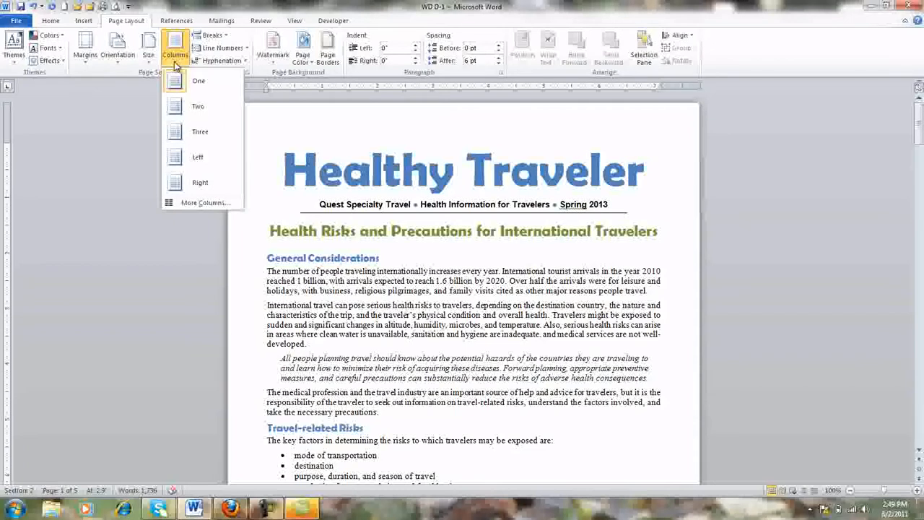
pyautogui.click(177, 161)
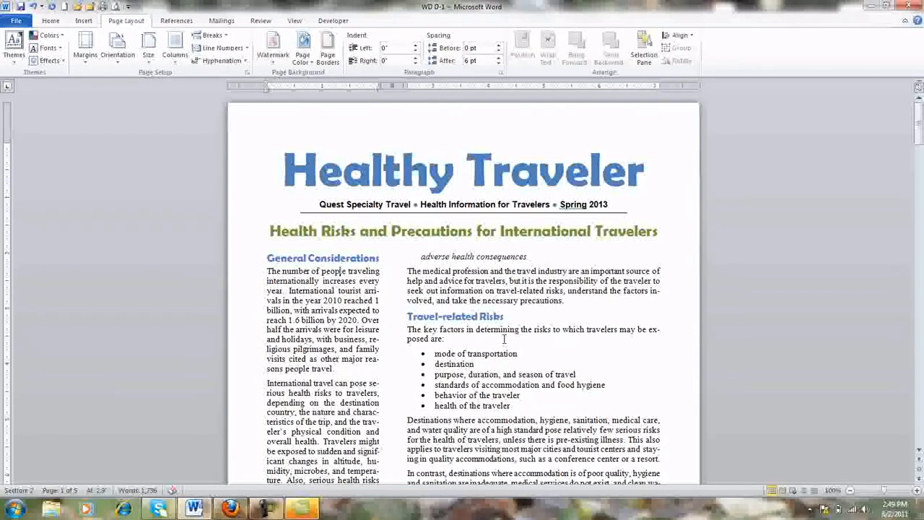
# Undo the column layout and the continuous section break.
pyautogui.scroll(-15, 504, 339)
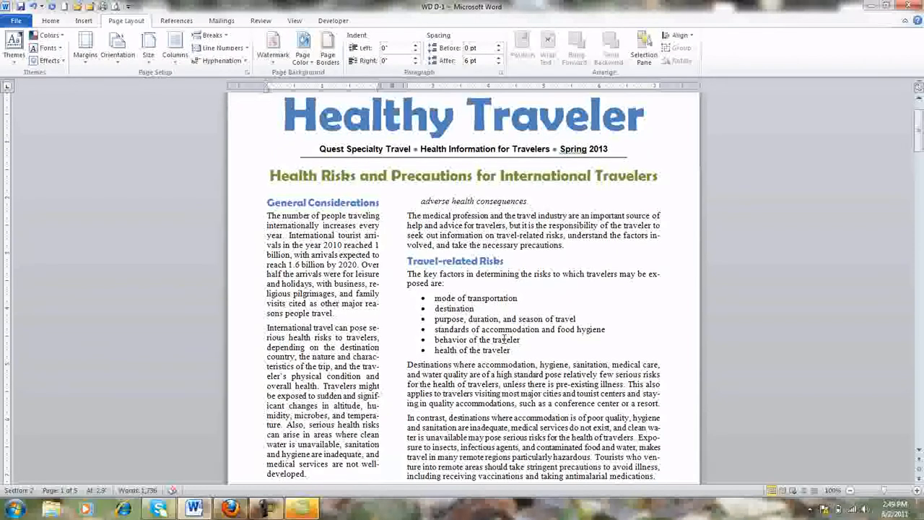
pyautogui.scroll(-3, 504, 339)
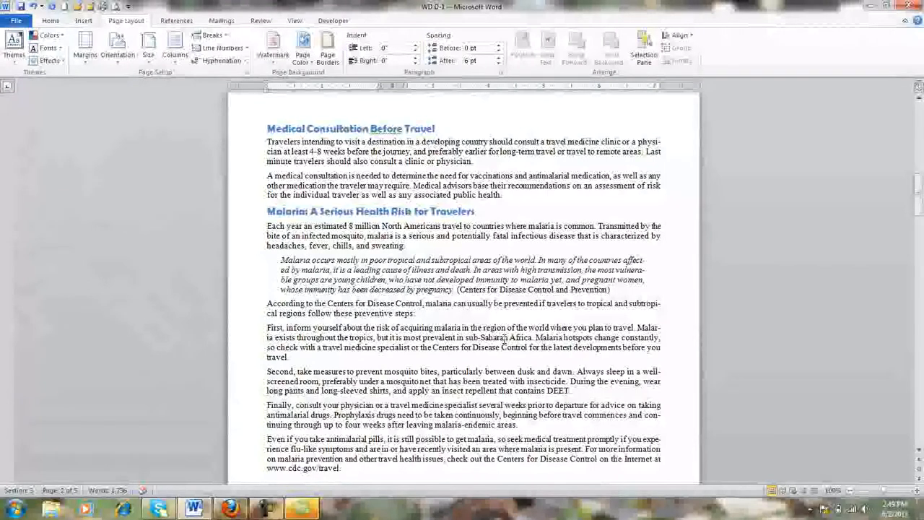
pyautogui.scroll(18, 506, 338)
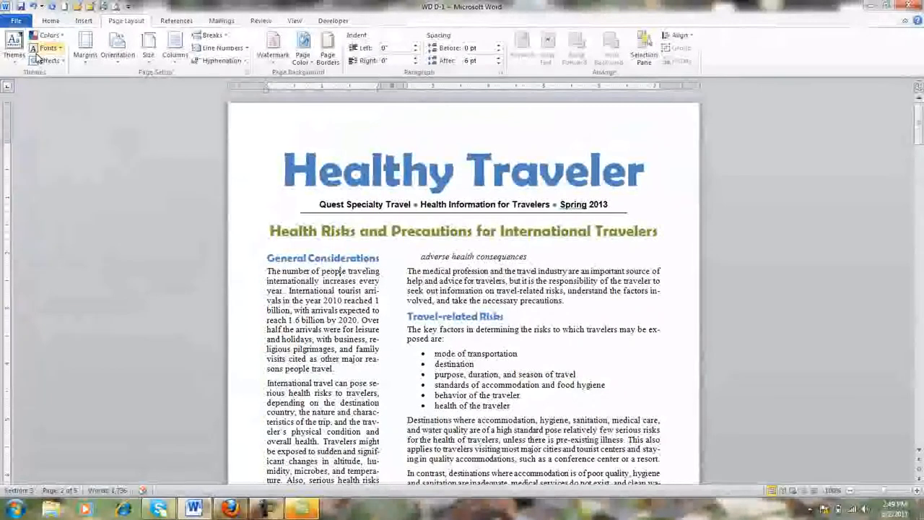
pyautogui.click(33, 6)
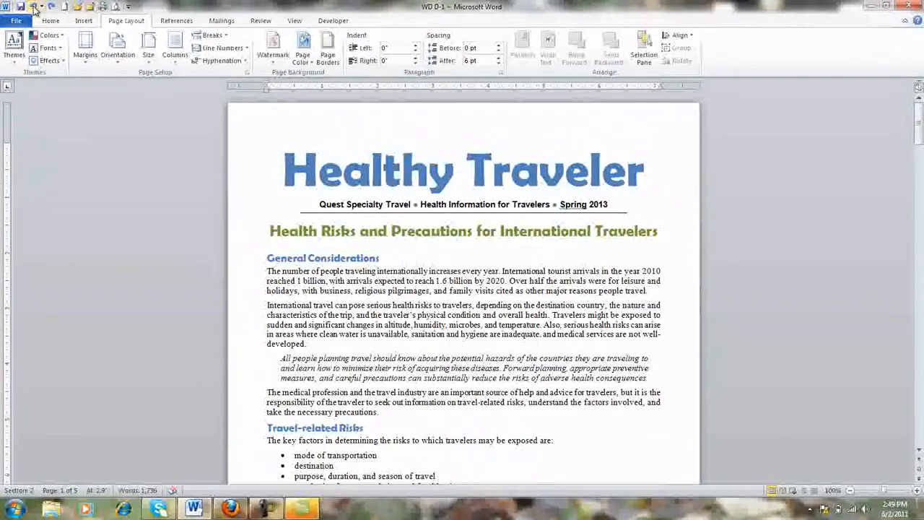
pyautogui.click(34, 7)
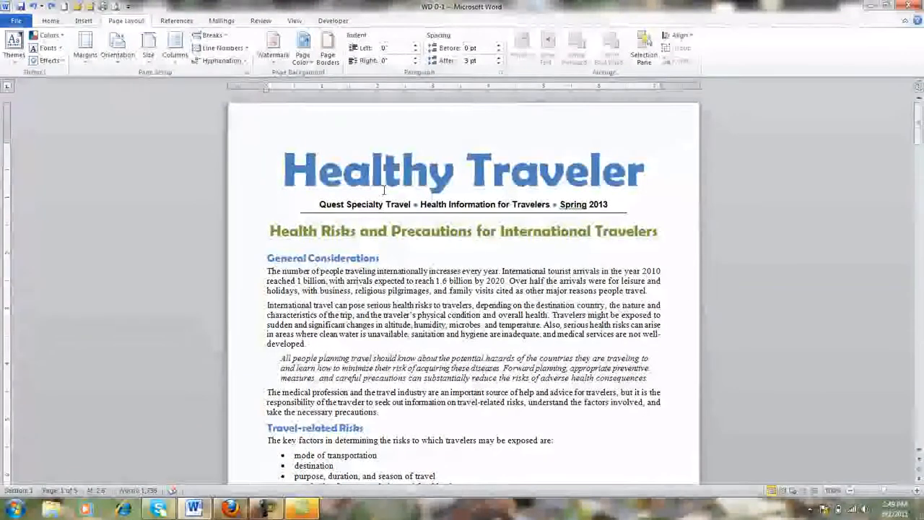
# Try the Left column layout on the first section and undo it.
pyautogui.click(179, 61)
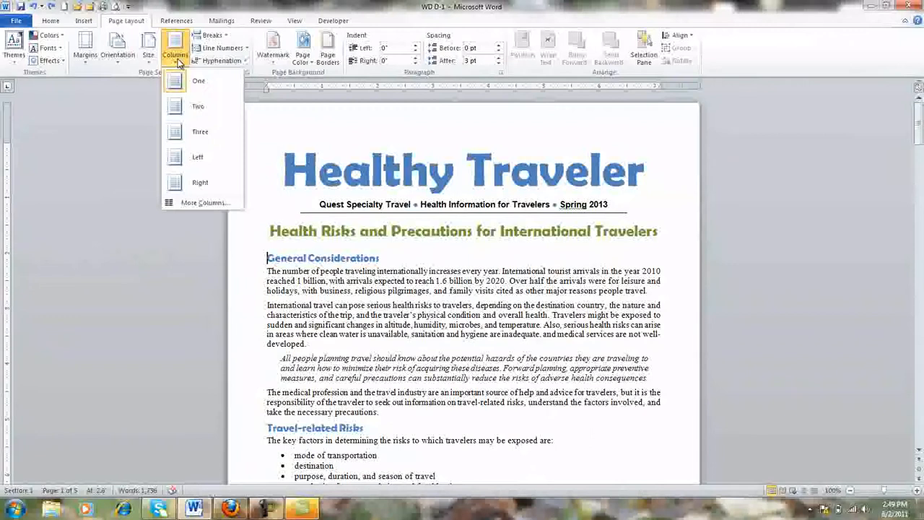
pyautogui.click(198, 156)
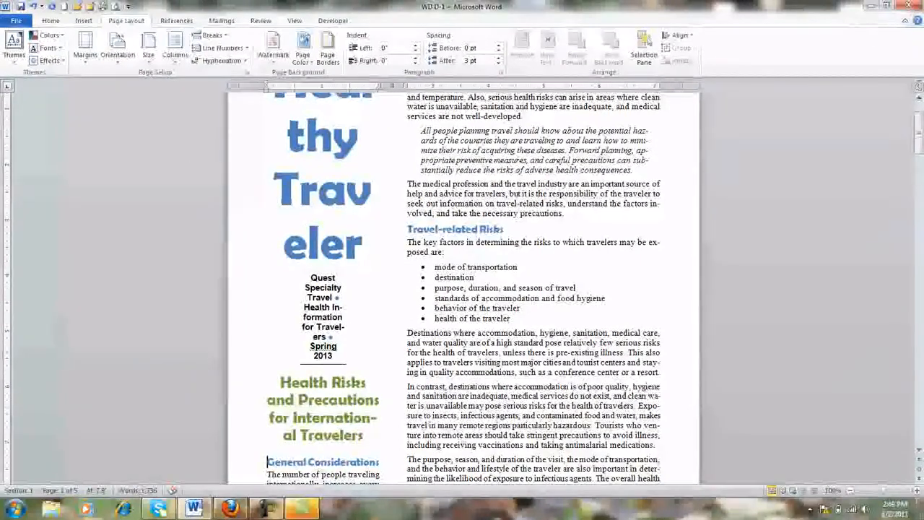
pyautogui.click(33, 8)
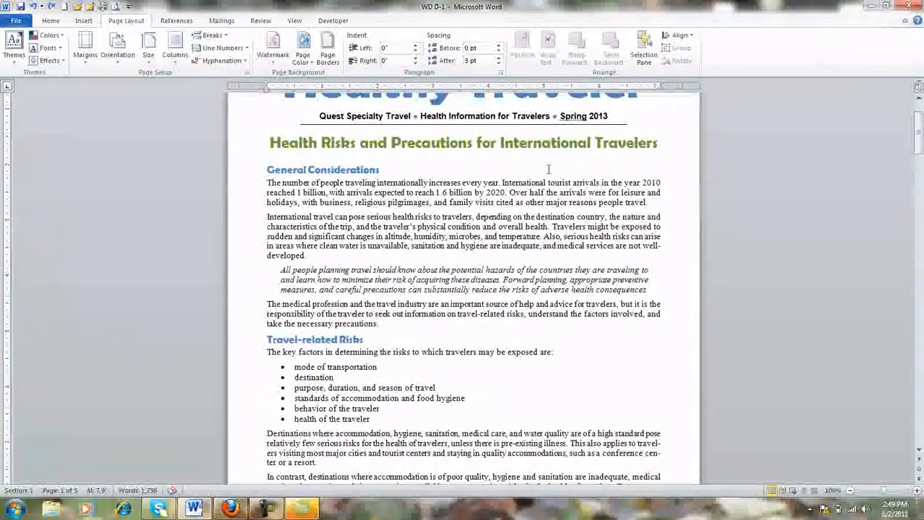
# Insert a Continuous section break before "General Considerations" and apply the Left column layout to that section.
pyautogui.click(223, 40)
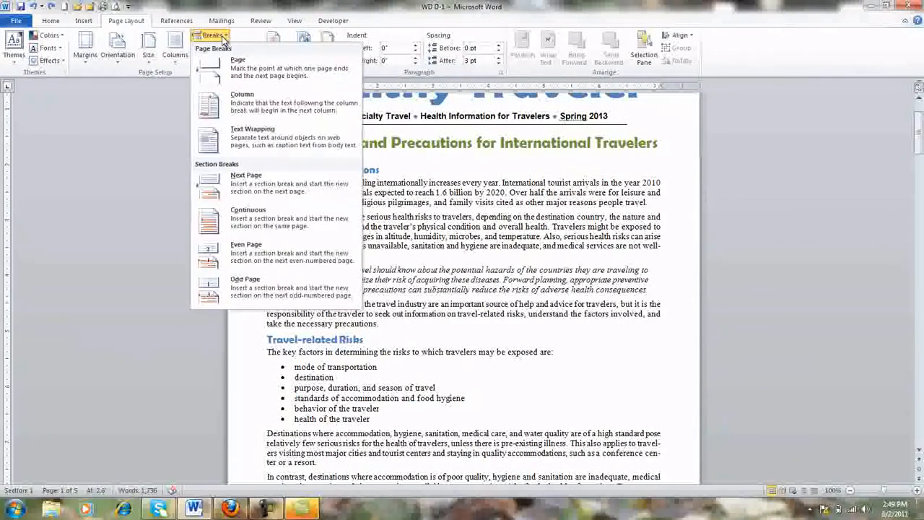
pyautogui.click(252, 216)
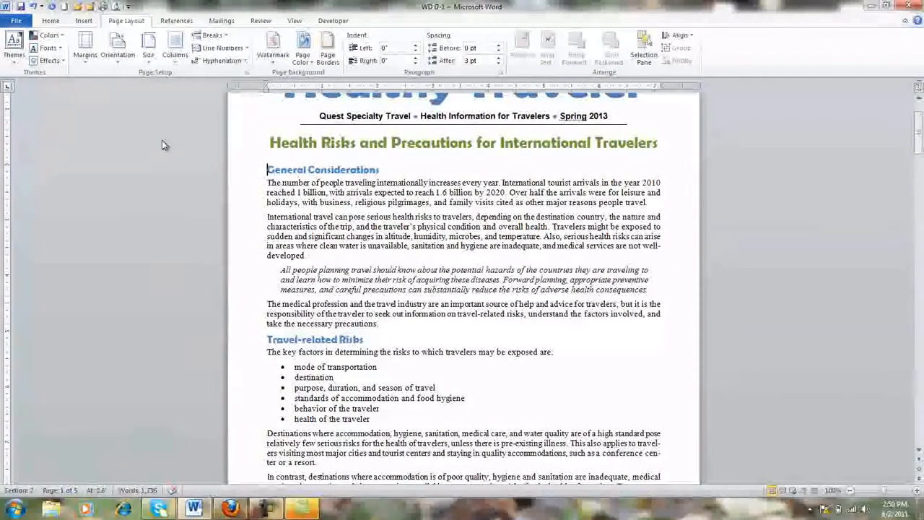
pyautogui.click(175, 47)
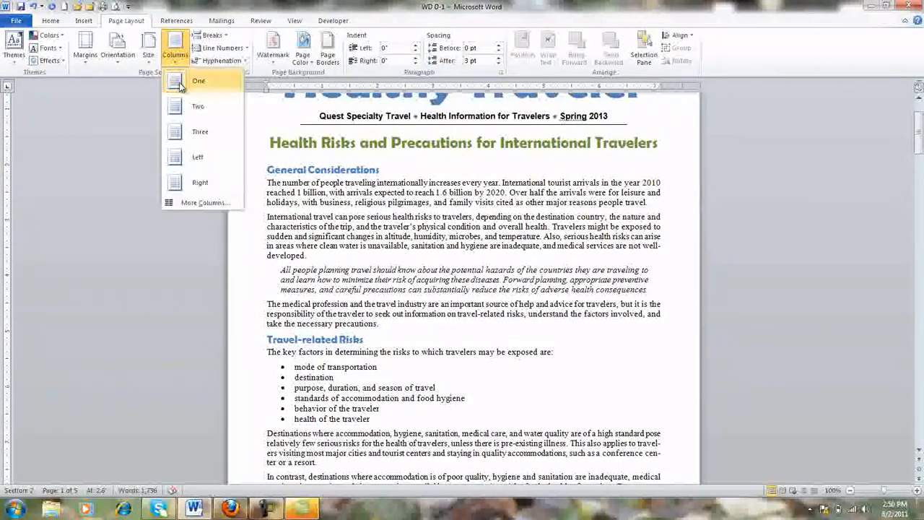
pyautogui.click(178, 156)
# Insert a Continuous section break before the "Preventive Options for Serious Travel Health Issues" heading.
pyautogui.scroll(-10, 546, 253)
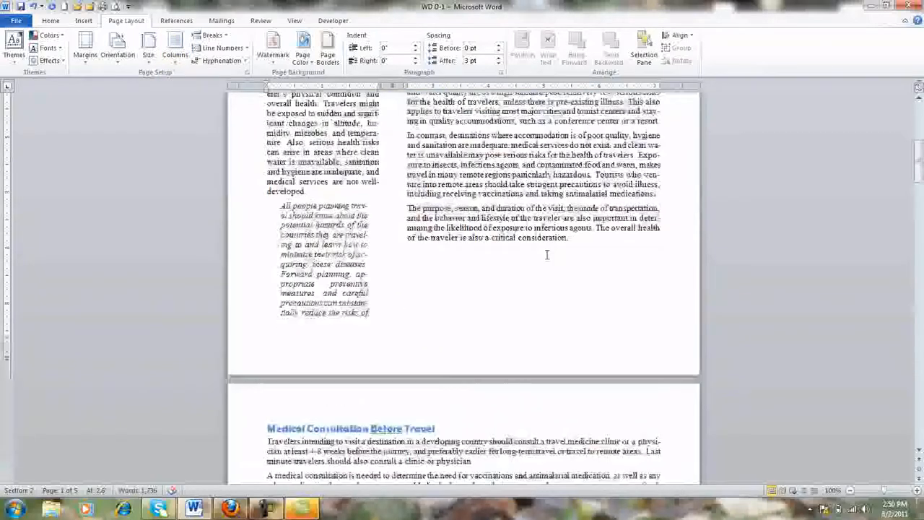
pyautogui.scroll(-10, 547, 254)
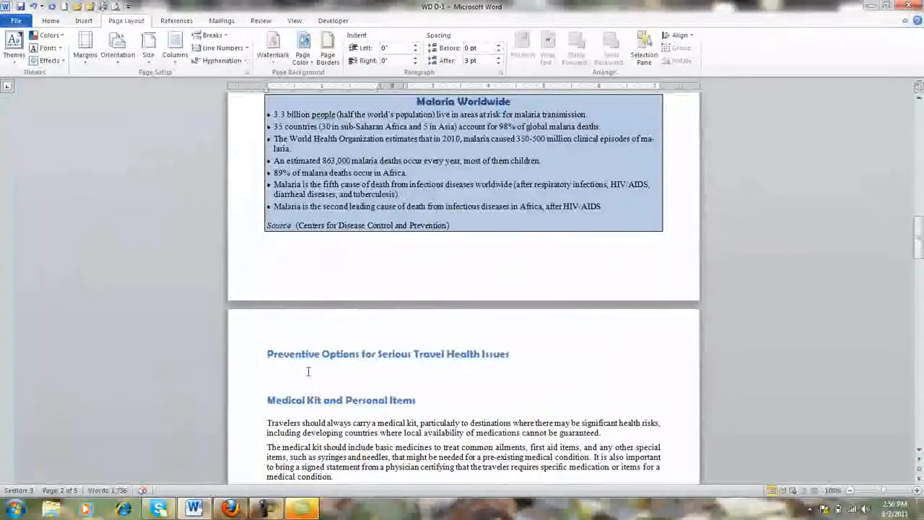
pyautogui.click(268, 354)
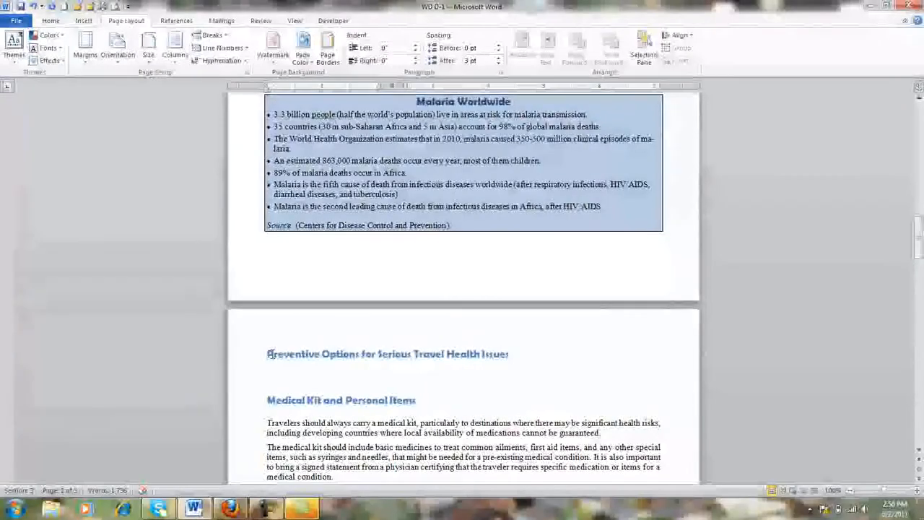
pyautogui.click(211, 34)
pyautogui.click(264, 220)
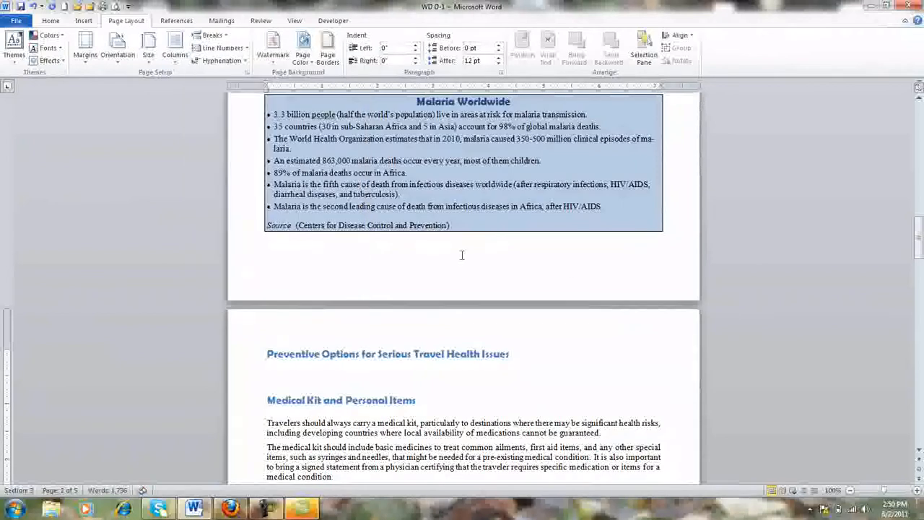
pyautogui.scroll(8, 545, 225)
pyautogui.scroll(4, 544, 225)
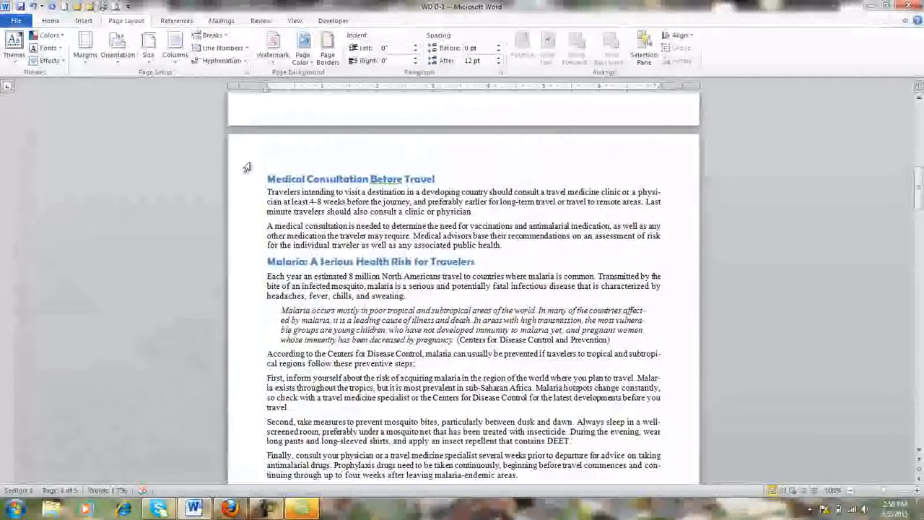
# Apply the Three column layout to the section starting with "Medical Consultation Before Travel".
pyautogui.click(334, 216)
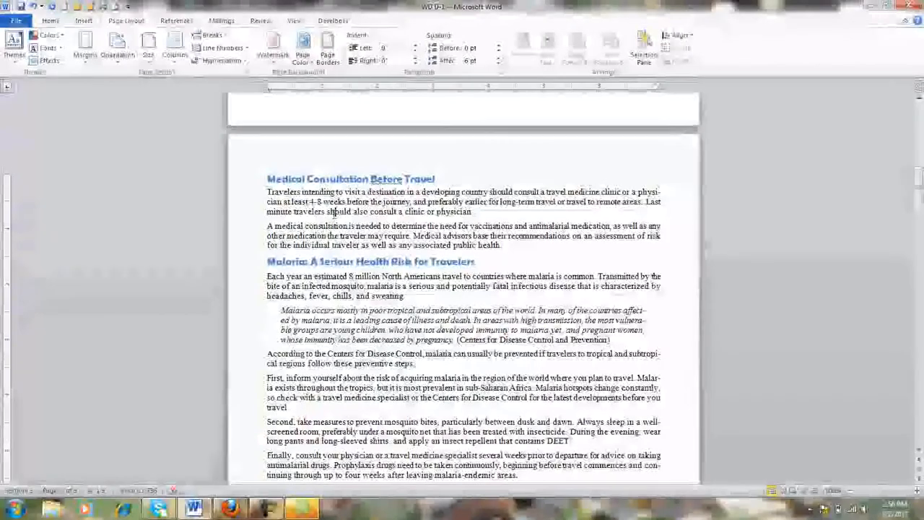
pyautogui.click(175, 52)
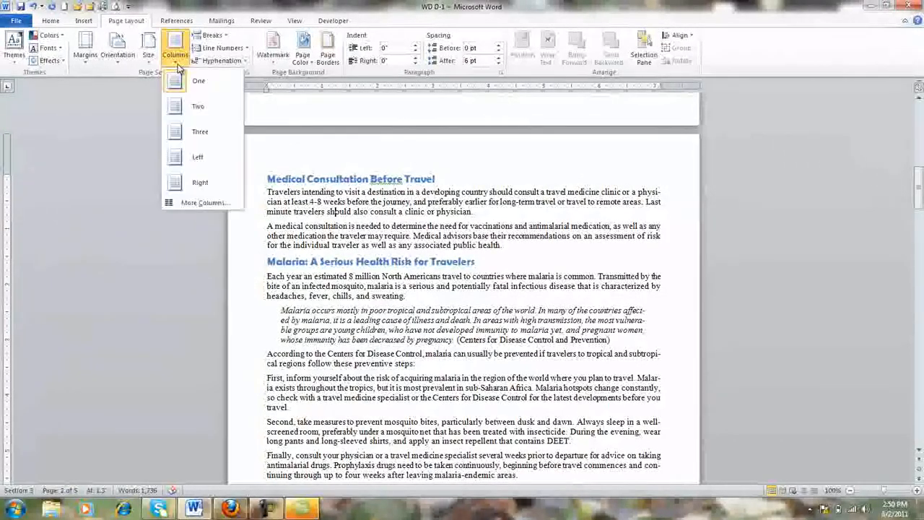
pyautogui.click(185, 137)
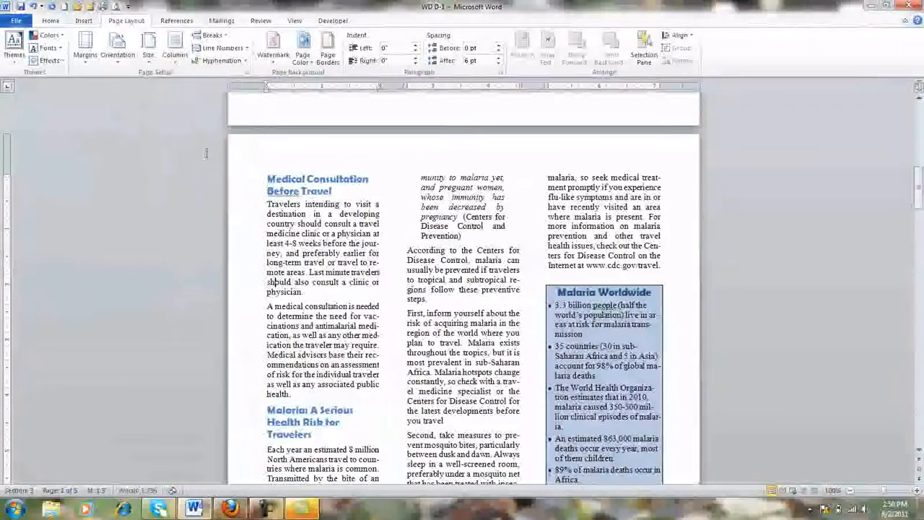
# Insert a page break before the "Preventive Options for Serious Travel Health Issues" heading.
pyautogui.scroll(-12, 481, 380)
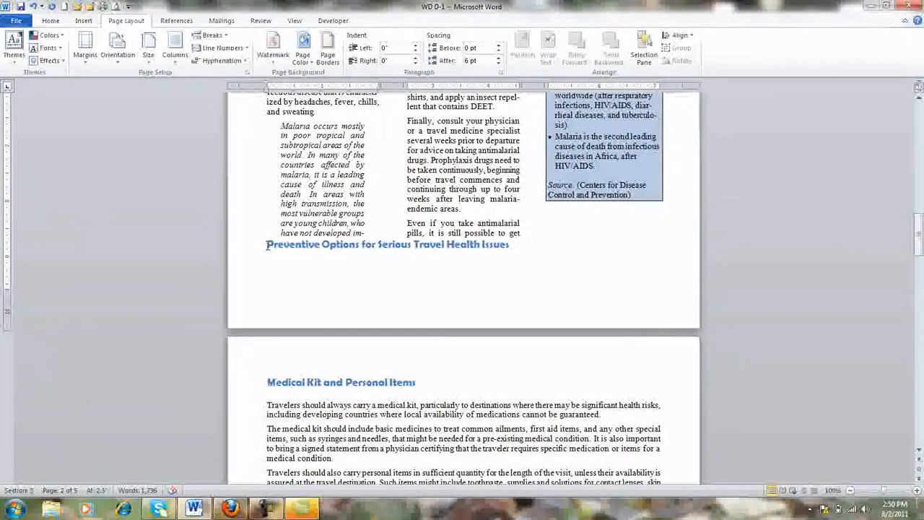
pyautogui.click(267, 245)
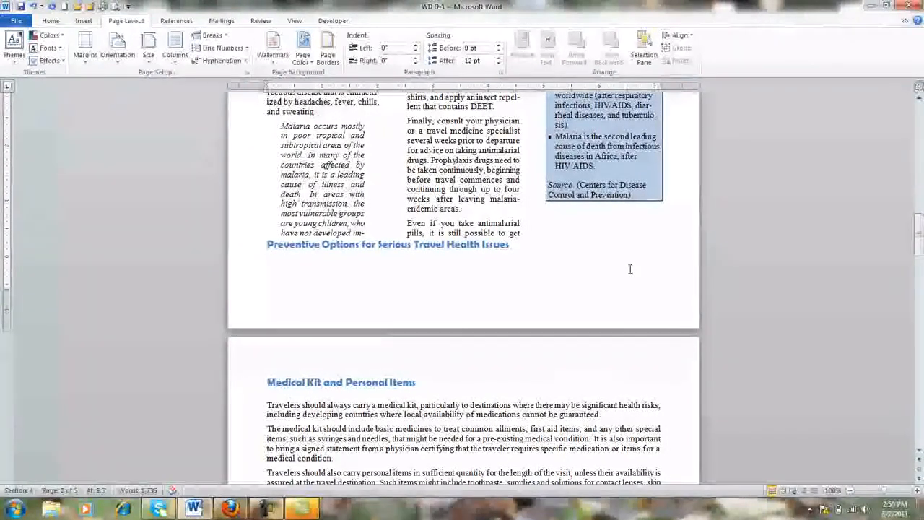
pyautogui.click(227, 36)
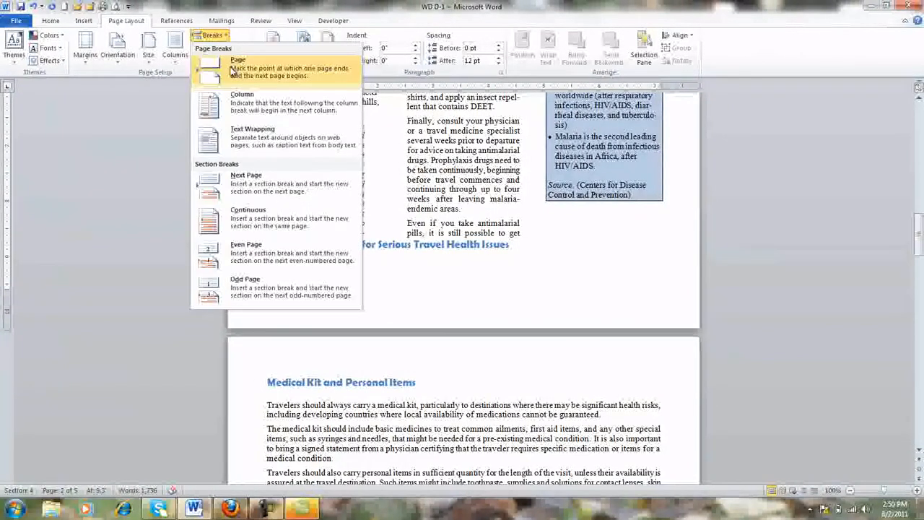
pyautogui.click(232, 69)
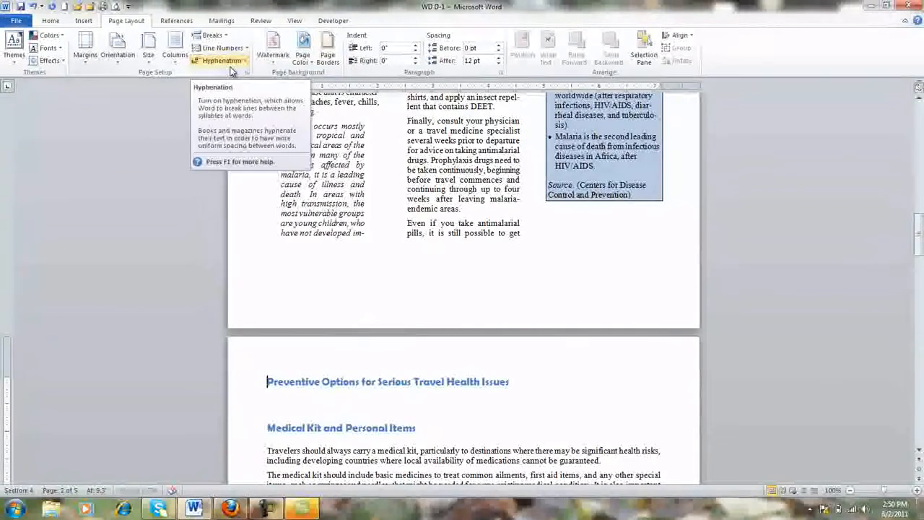
# Try inserting a column break before the "Medical Consultation Before Travel" heading and undo it.
pyautogui.scroll(-9, 364, 267)
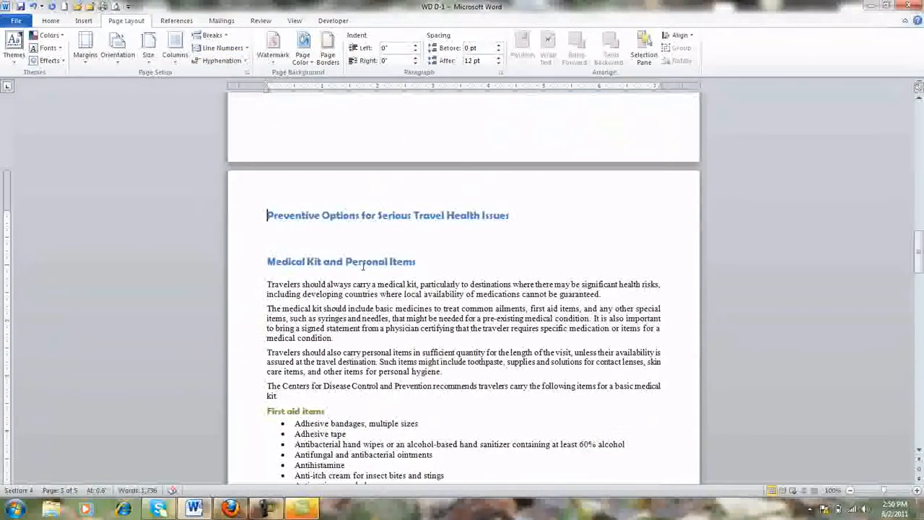
pyautogui.scroll(-3, 363, 266)
pyautogui.scroll(15, 363, 265)
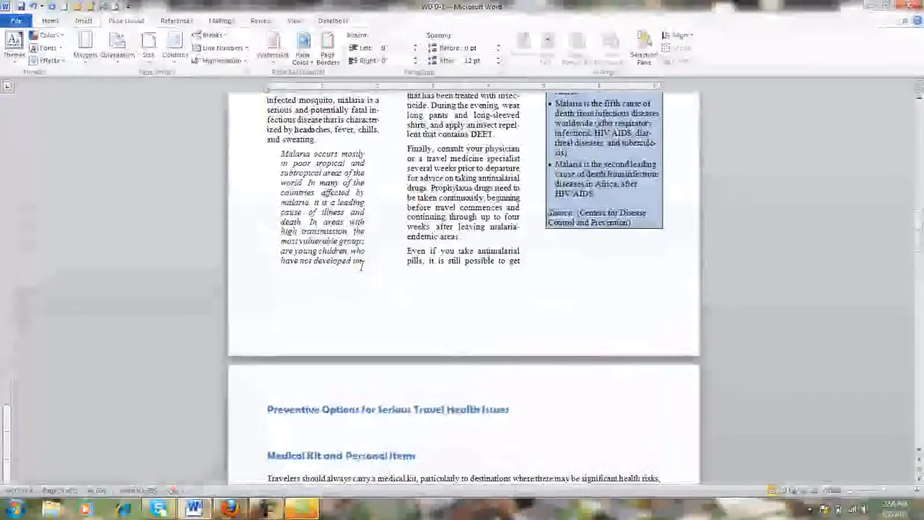
pyautogui.scroll(4, 365, 260)
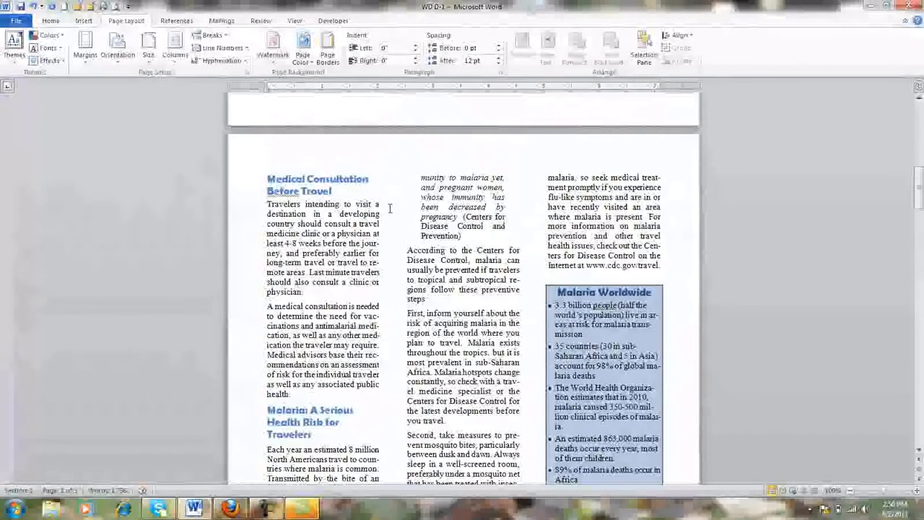
pyautogui.click(268, 178)
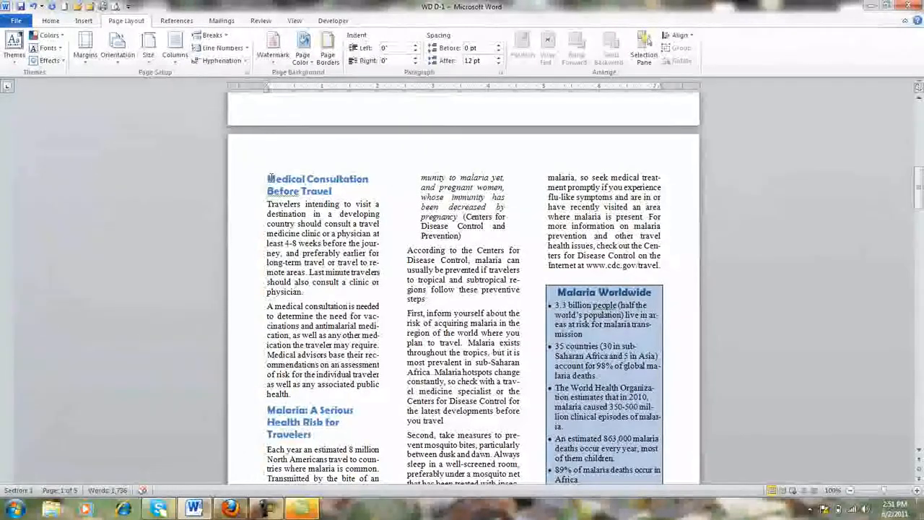
pyautogui.click(226, 38)
pyautogui.click(239, 95)
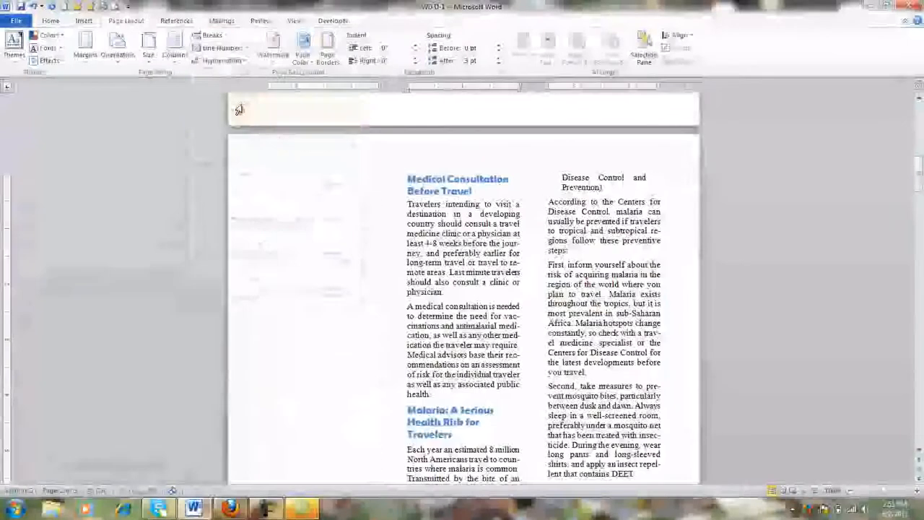
pyautogui.click(34, 6)
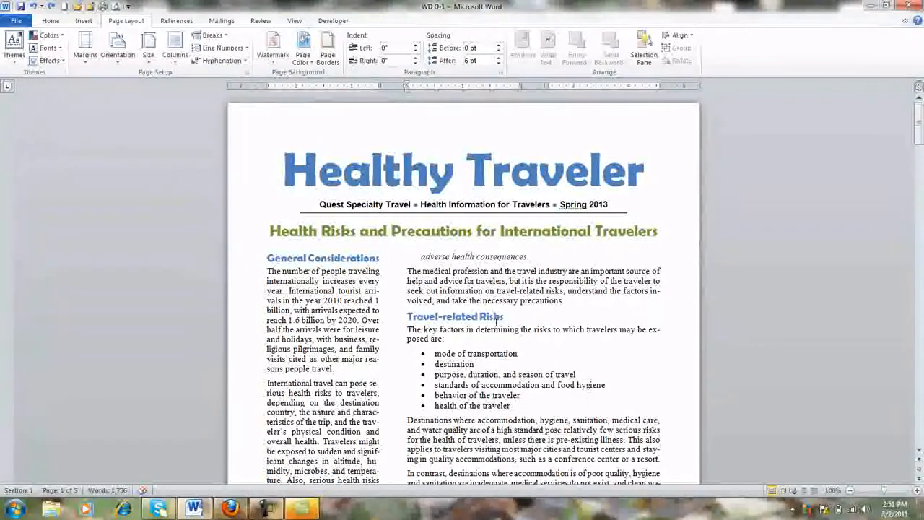
pyautogui.click(266, 508)
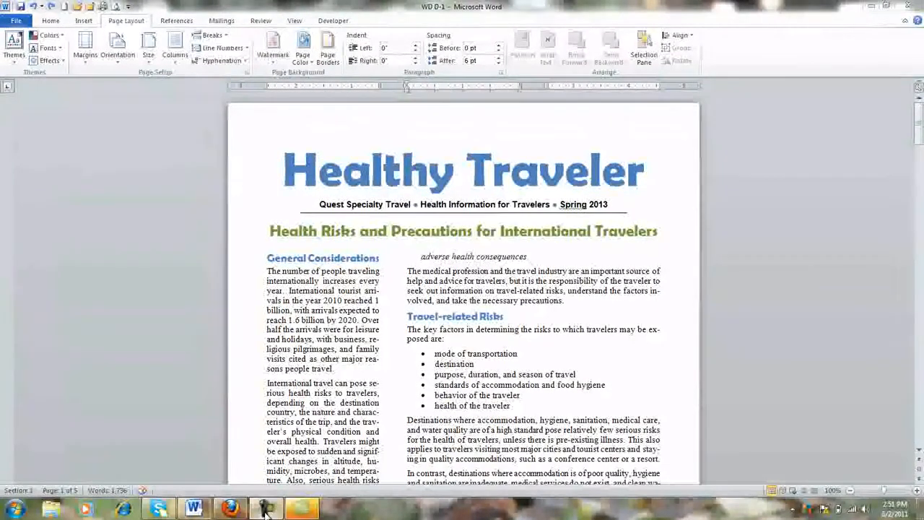